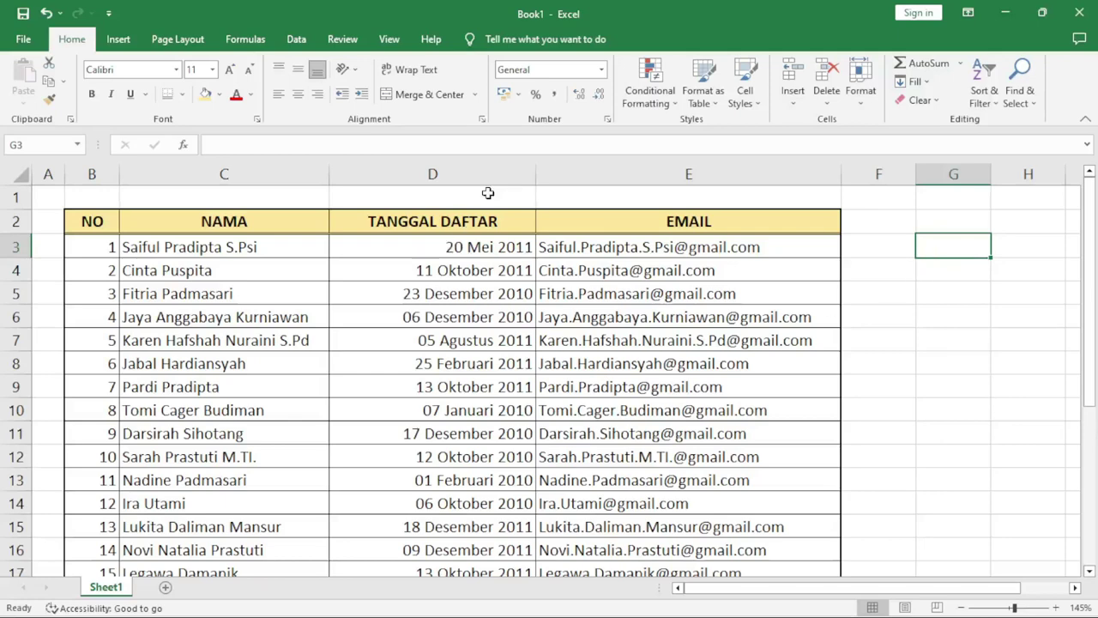
# Survey the NAMA and EMAIL entries and trial-select the whole table from the NO header
pyautogui.click(259, 317)
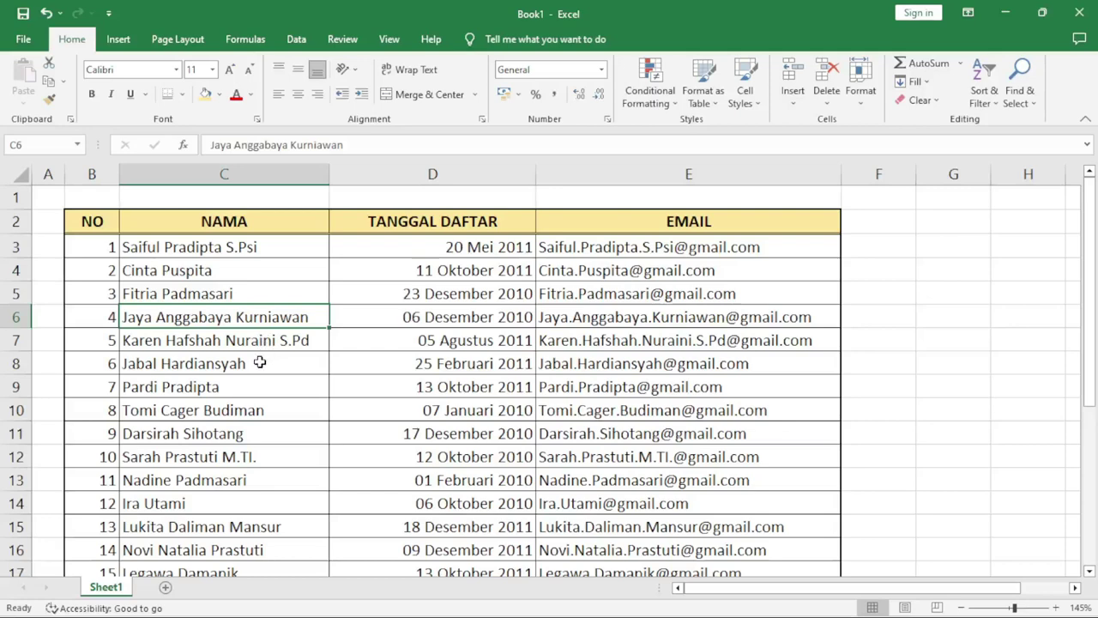
pyautogui.click(285, 294)
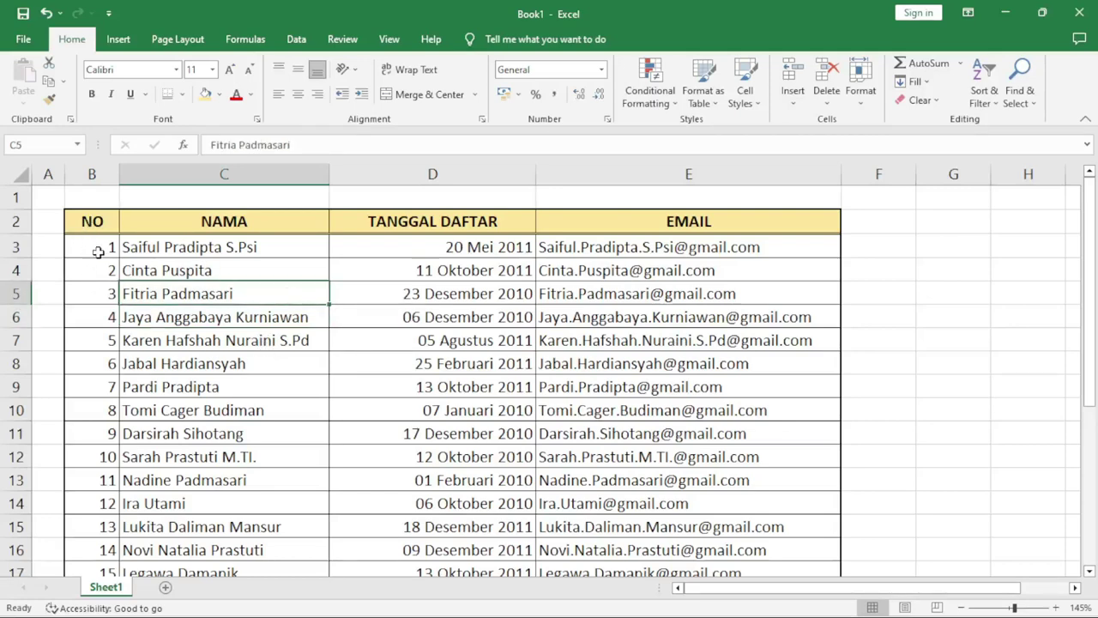
pyautogui.click(611, 256)
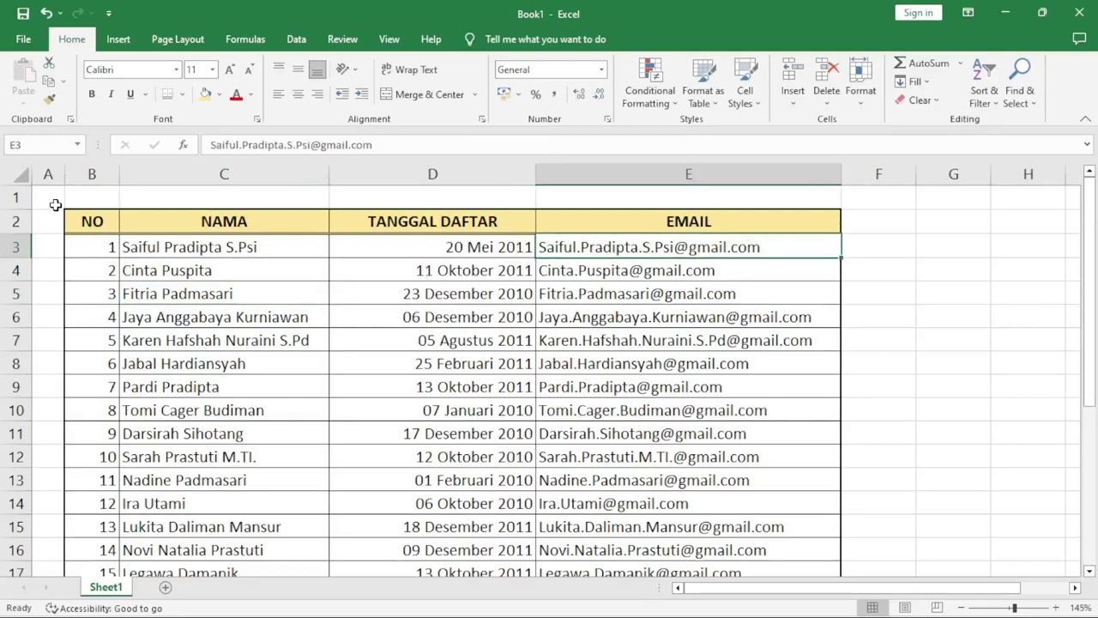
pyautogui.click(104, 220)
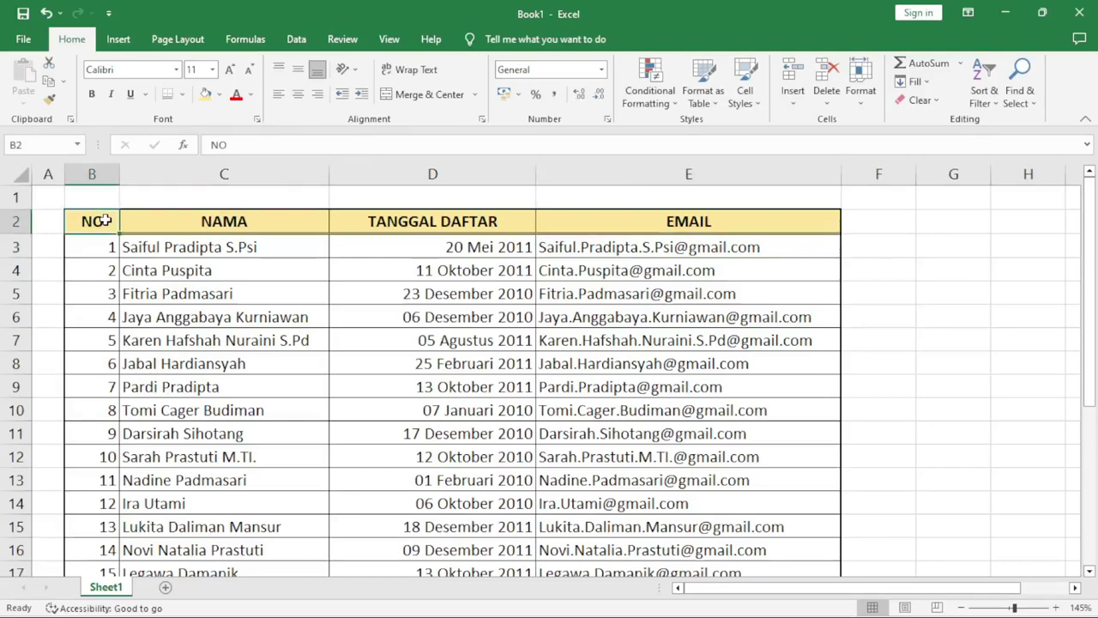
pyautogui.moveTo(104, 221)
pyautogui.mouseDown()
pyautogui.moveTo(654, 495)
pyautogui.moveTo(648, 576)
pyautogui.moveTo(669, 521)
pyautogui.mouseUp()
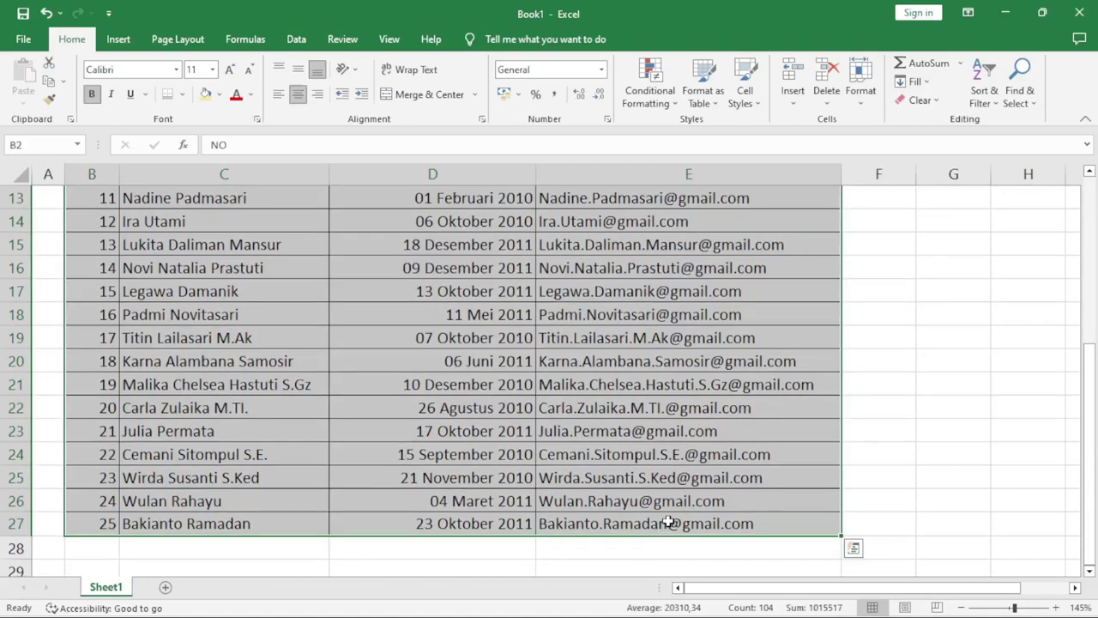
pyautogui.click(679, 433)
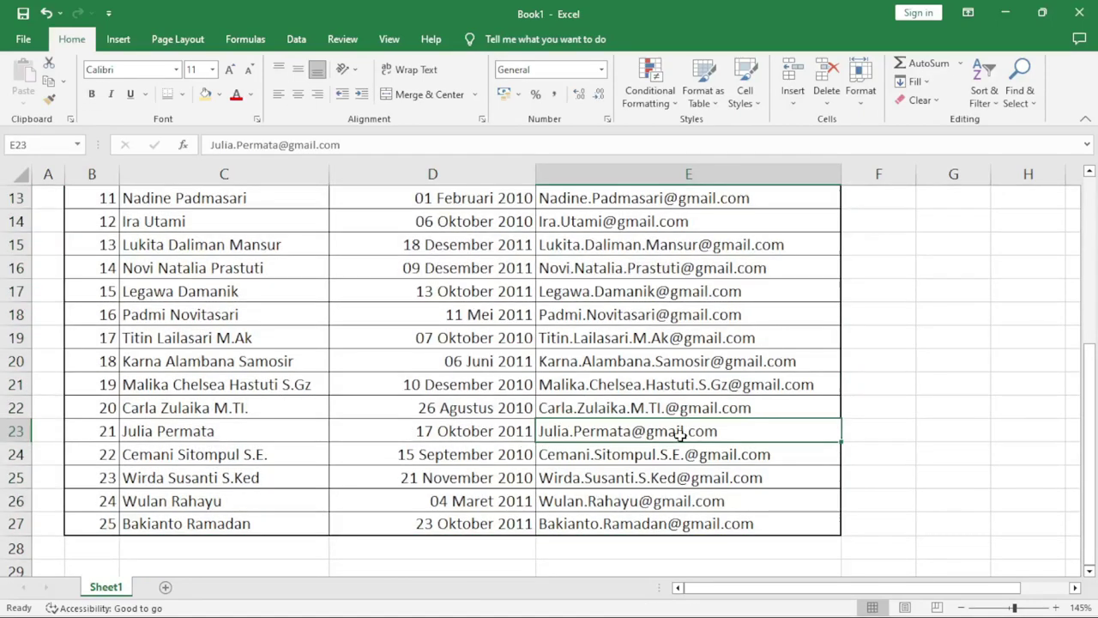
# Place the active cell on a name inside the registration table
pyautogui.click(363, 378)
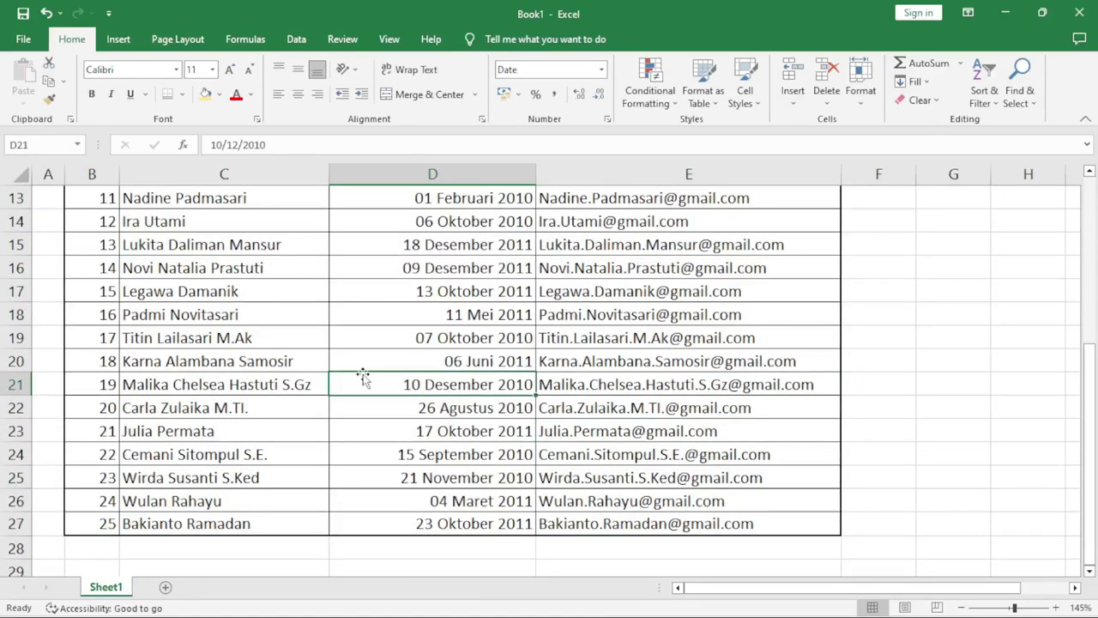
pyautogui.click(301, 311)
pyautogui.scroll(3, 296, 326)
pyautogui.scroll(1, 294, 343)
pyautogui.click(258, 341)
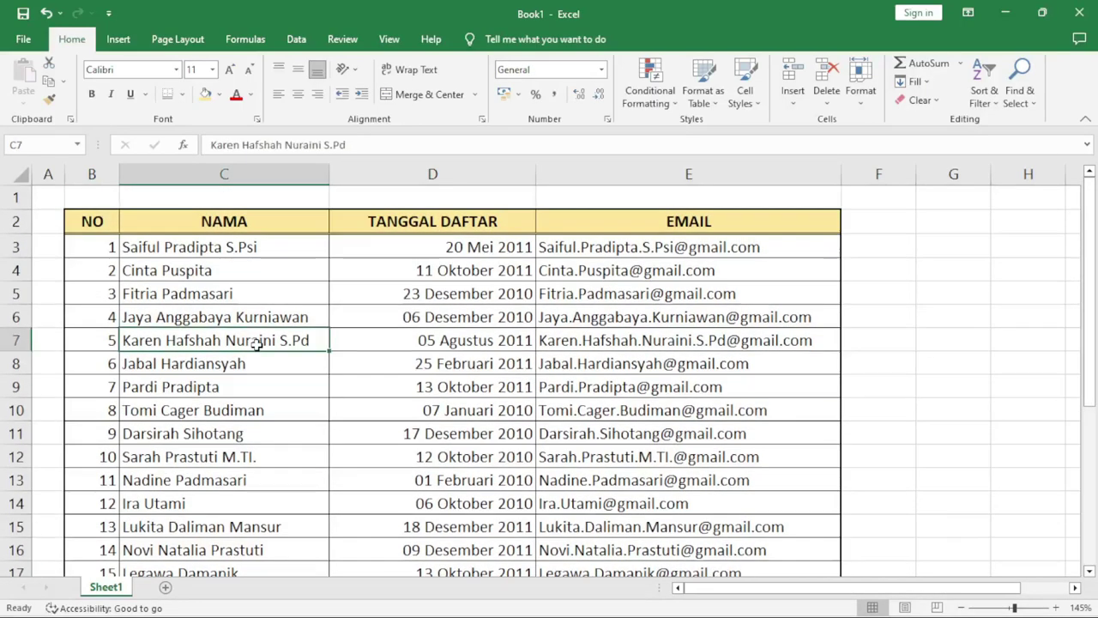
pyautogui.scroll(-3, 257, 343)
pyautogui.scroll(3, 275, 343)
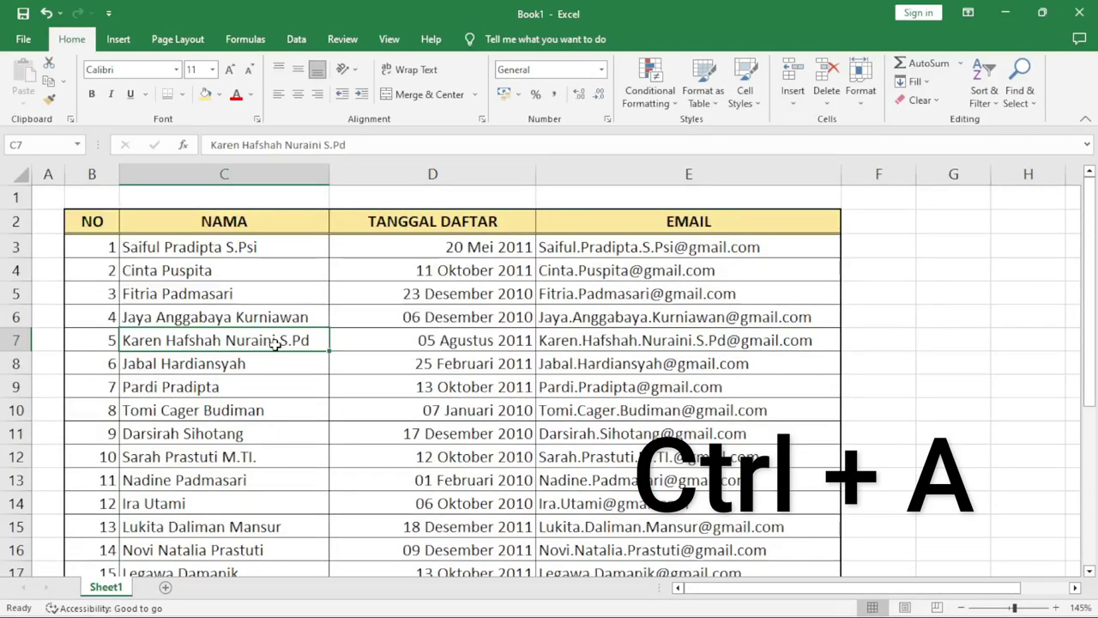
# Select the entire registration table with Ctrl+A and bring up the Data tools
pyautogui.hotkey('ctrl', 'a')
pyautogui.scroll(-1, 275, 344)
pyautogui.scroll(-2, 274, 343)
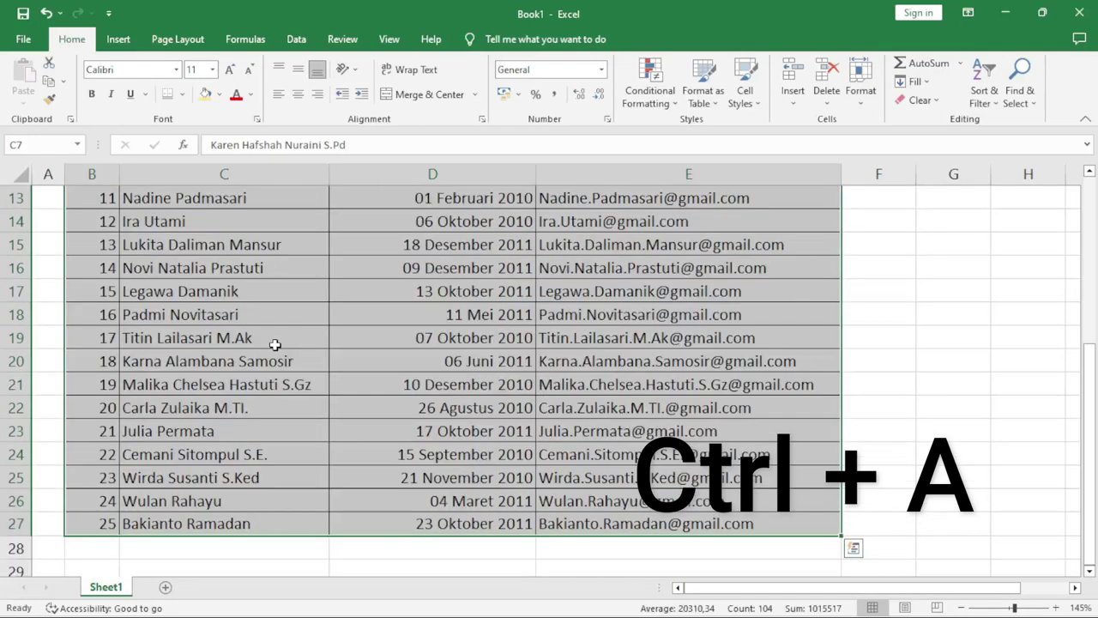
pyautogui.scroll(2, 274, 343)
pyautogui.scroll(1, 275, 343)
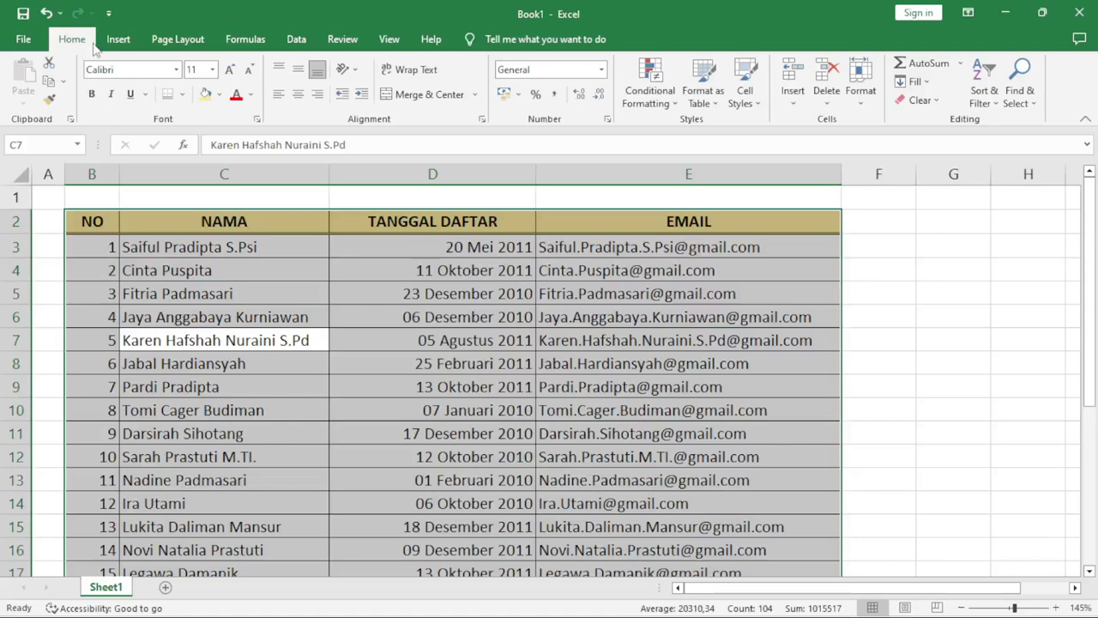
pyautogui.click(296, 39)
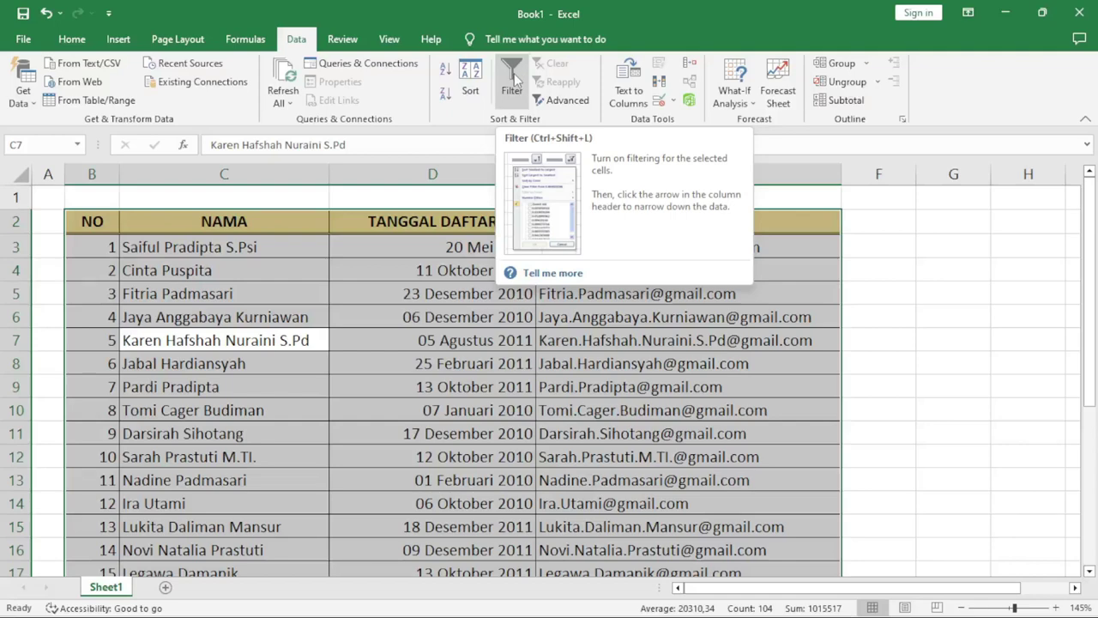
# Add Filter dropdowns to NO, NAMA, TANGGAL DAFTAR and EMAIL, and open NAMA's sort list
pyautogui.click(512, 79)
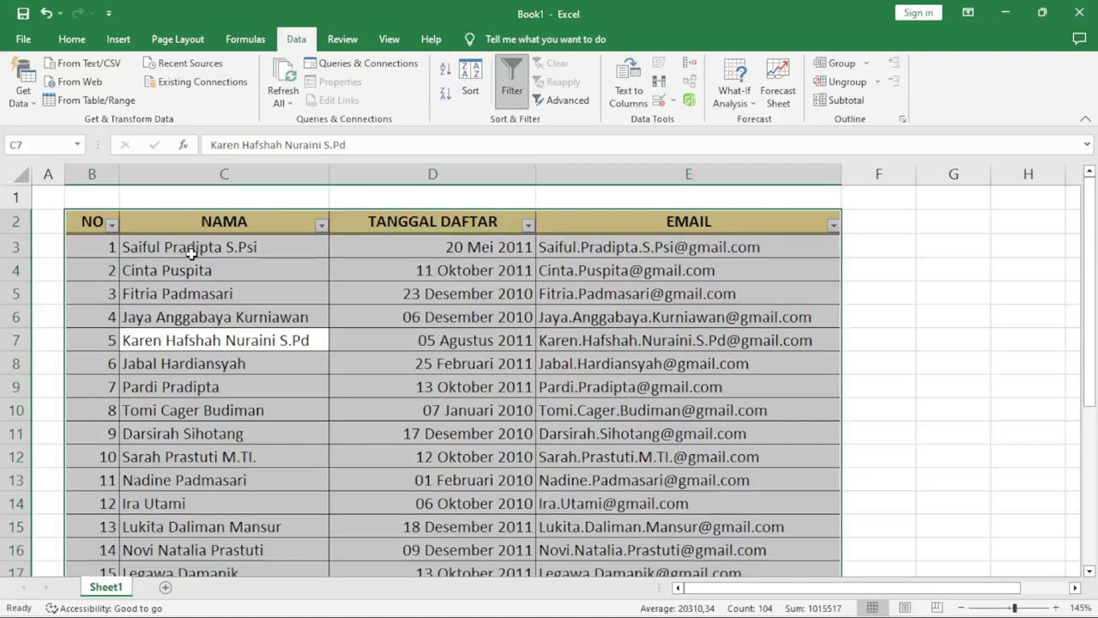
pyautogui.click(558, 294)
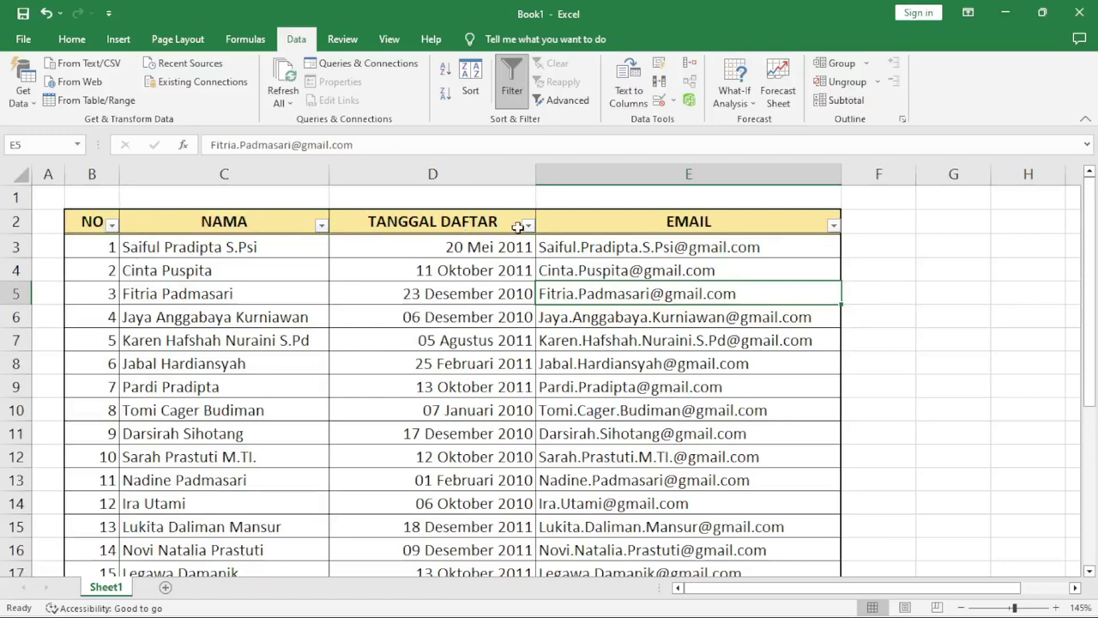
pyautogui.click(238, 223)
pyautogui.click(263, 284)
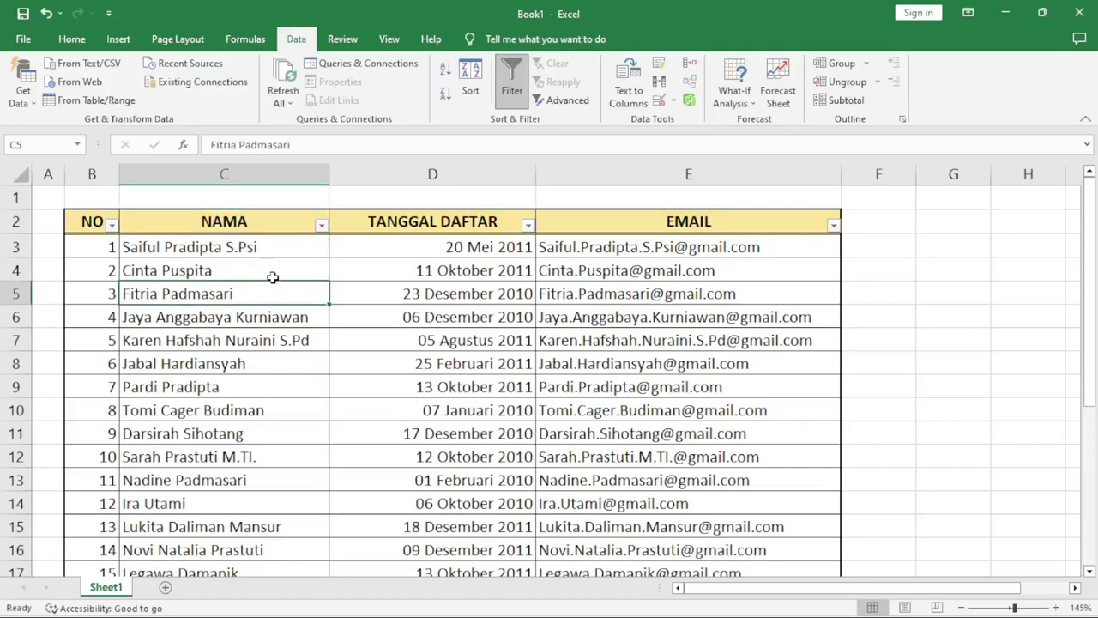
pyautogui.click(322, 225)
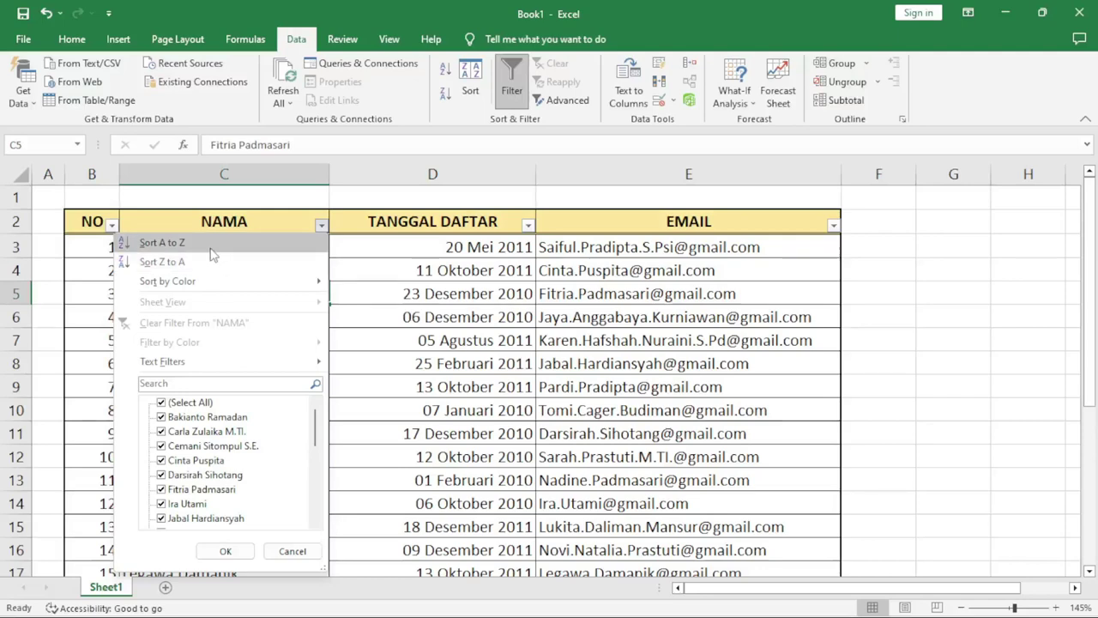
# Sort the registrants A to Z by NAMA and check the first sorted names
pyautogui.click(211, 248)
pyautogui.click(225, 262)
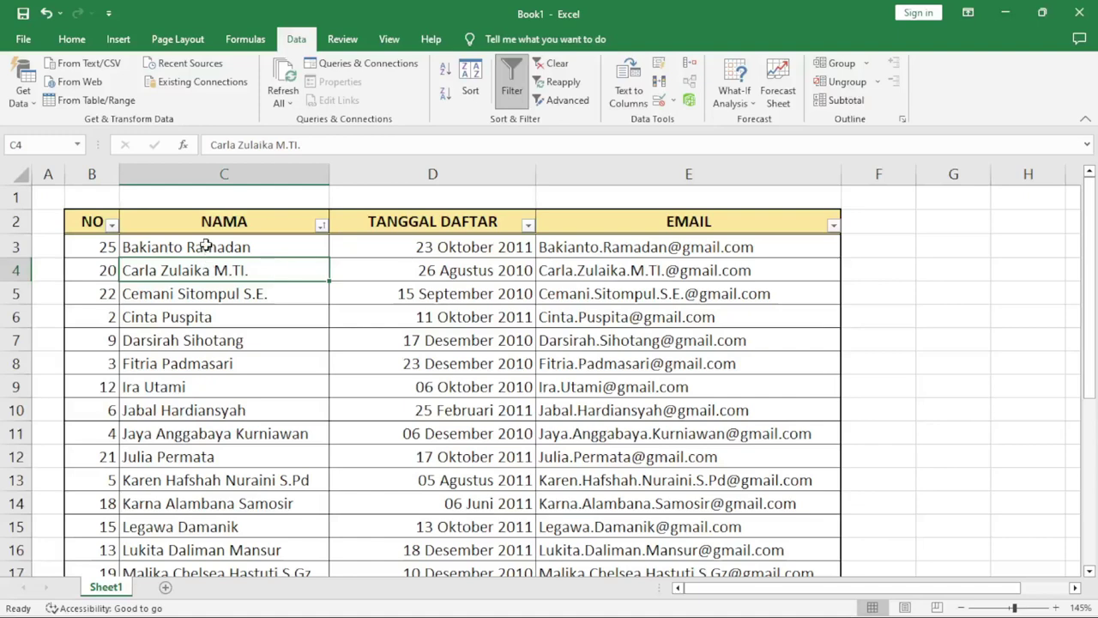
pyautogui.click(206, 245)
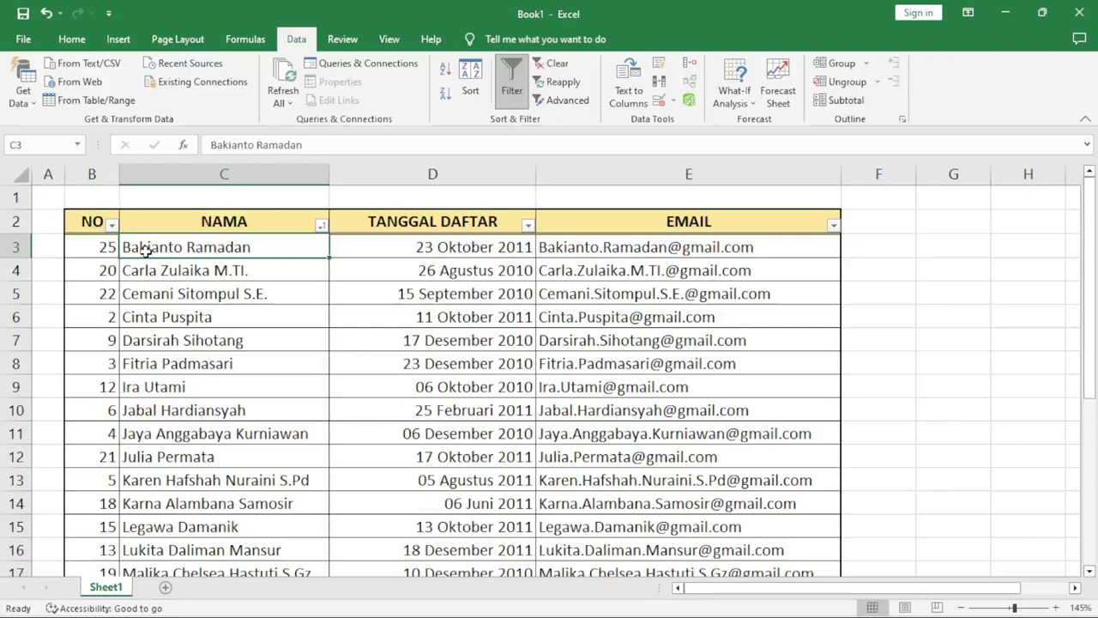
pyautogui.scroll(-3, 144, 274)
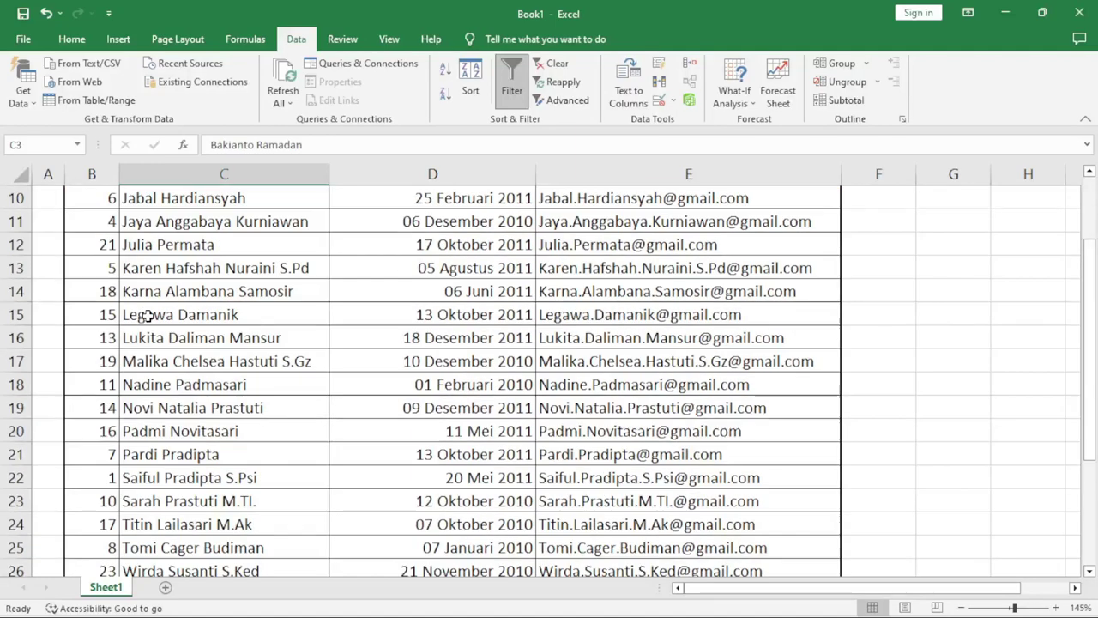
pyautogui.scroll(-3, 146, 313)
pyautogui.scroll(6, 151, 340)
# Browse the name-sorted rows, then open the NO column's sort and filter list
pyautogui.click(314, 363)
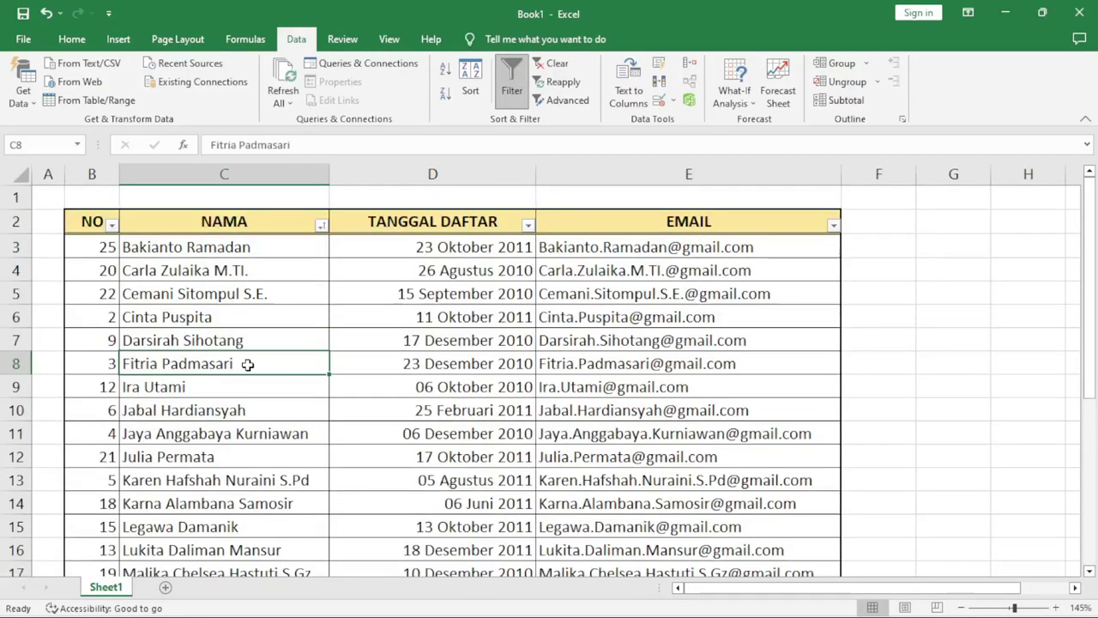
pyautogui.click(272, 341)
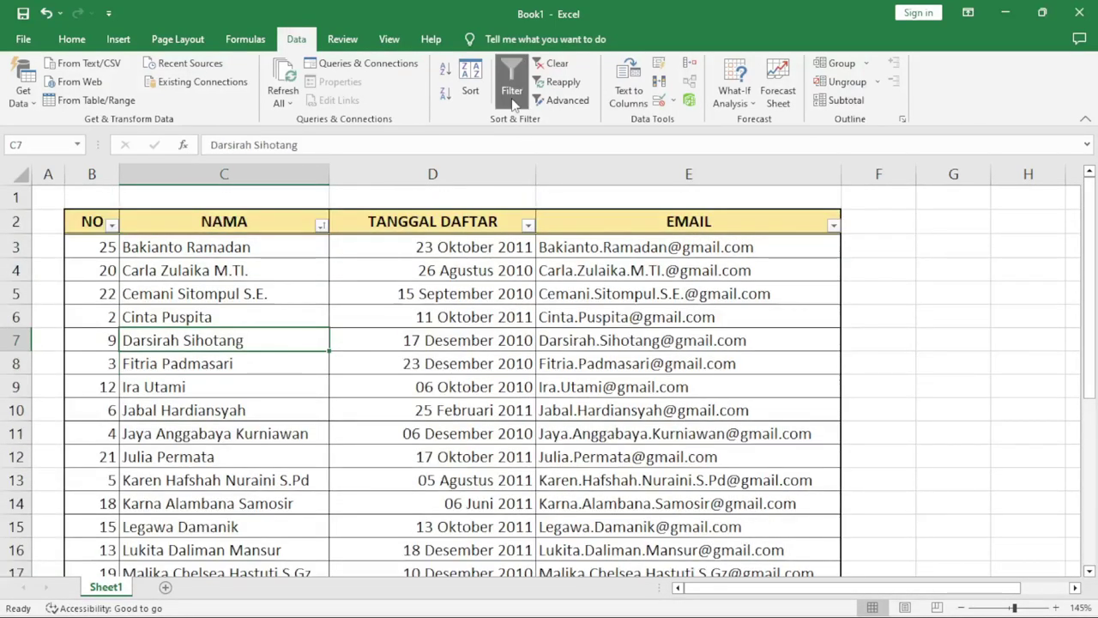
pyautogui.click(214, 247)
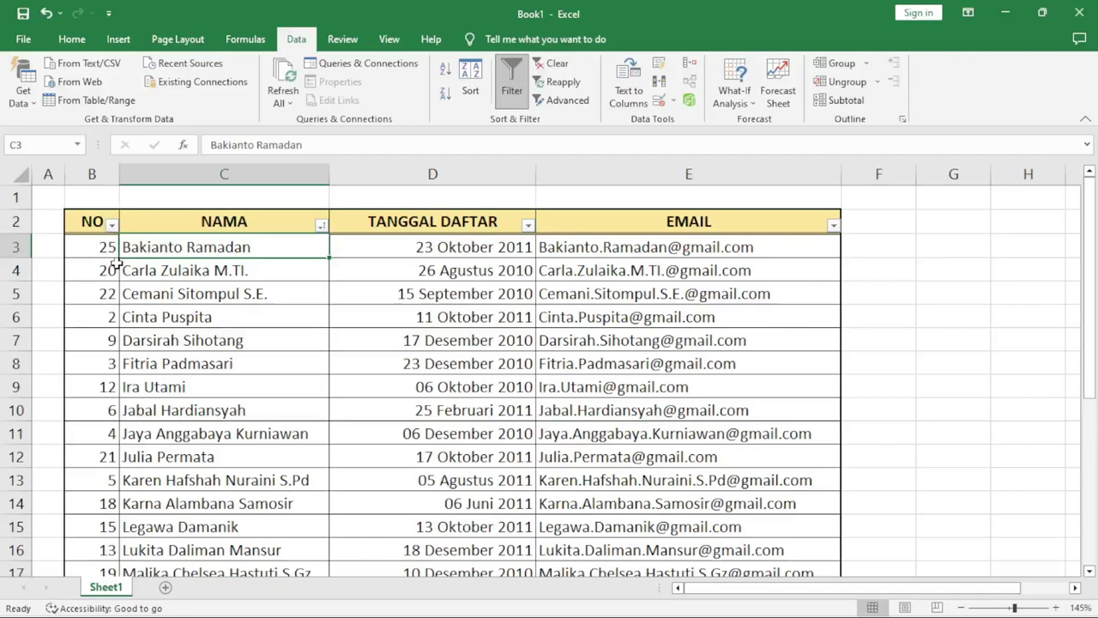
pyautogui.press('Down')
pyautogui.press('Down')
pyautogui.click(112, 227)
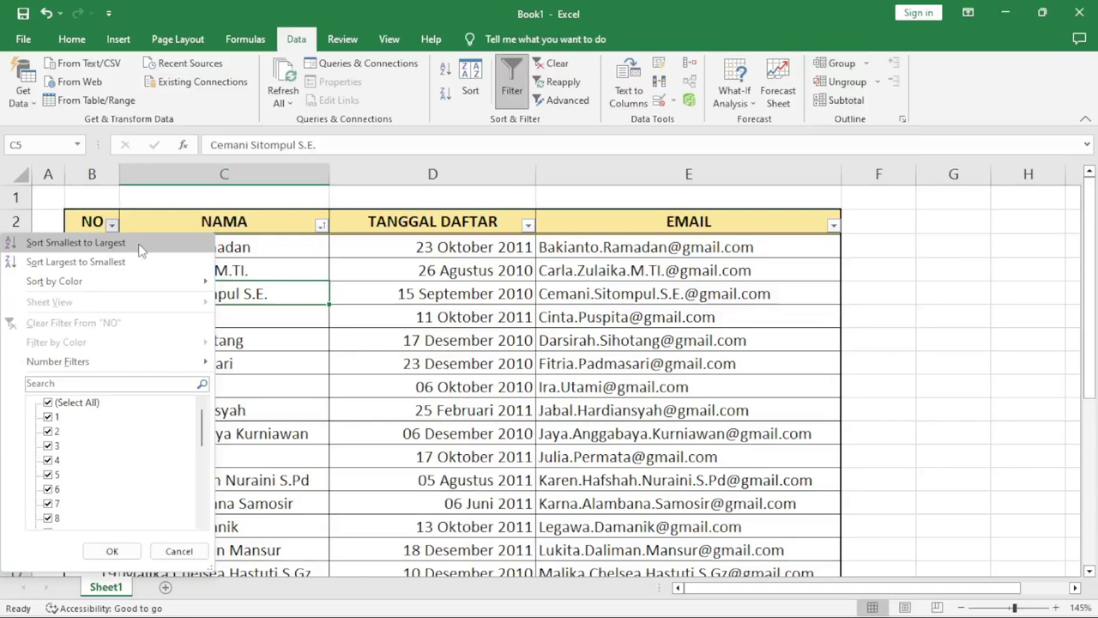
# Sort the table by NO smallest to largest so rows run 1 to 25, and verify
pyautogui.click(141, 247)
pyautogui.click(110, 250)
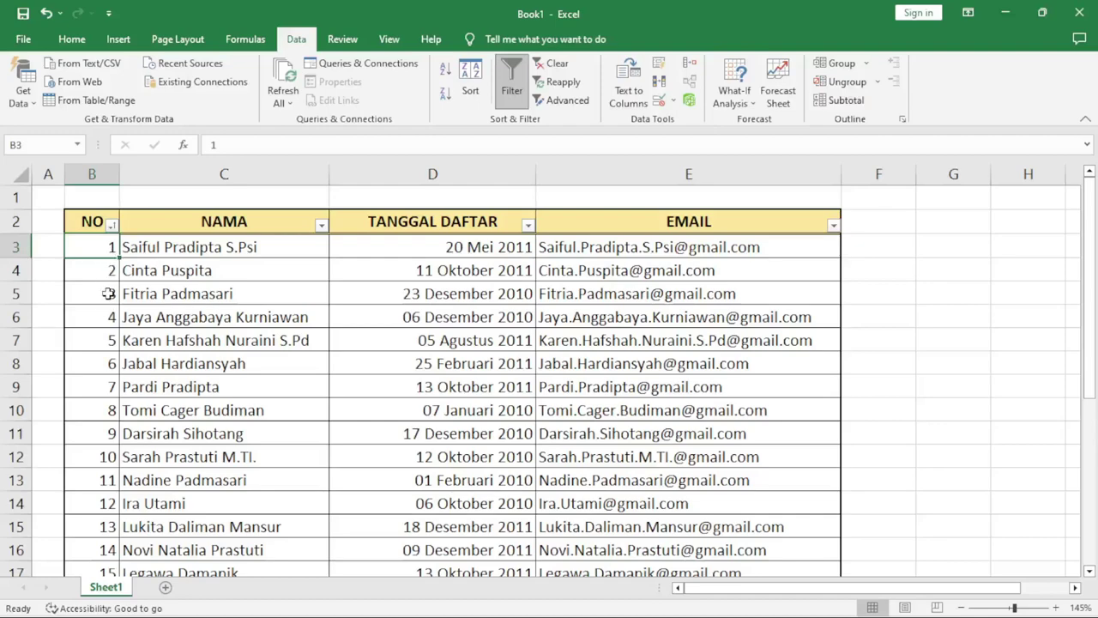
pyautogui.scroll(-2, 103, 251)
pyautogui.scroll(-3, 103, 251)
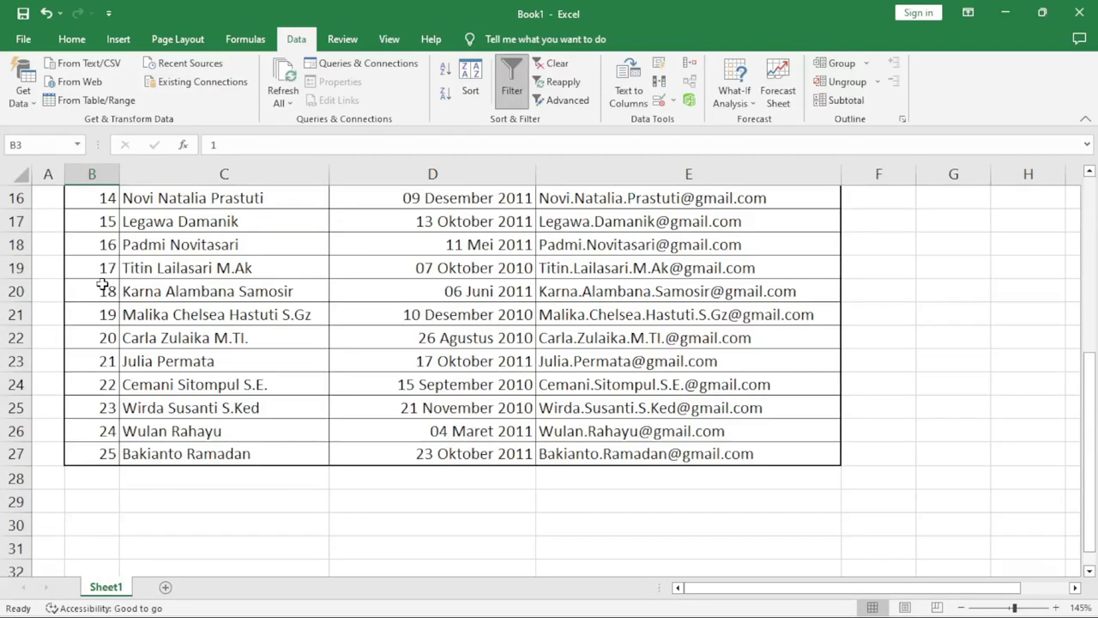
pyautogui.scroll(4, 103, 252)
pyautogui.scroll(1, 103, 252)
pyautogui.click(231, 290)
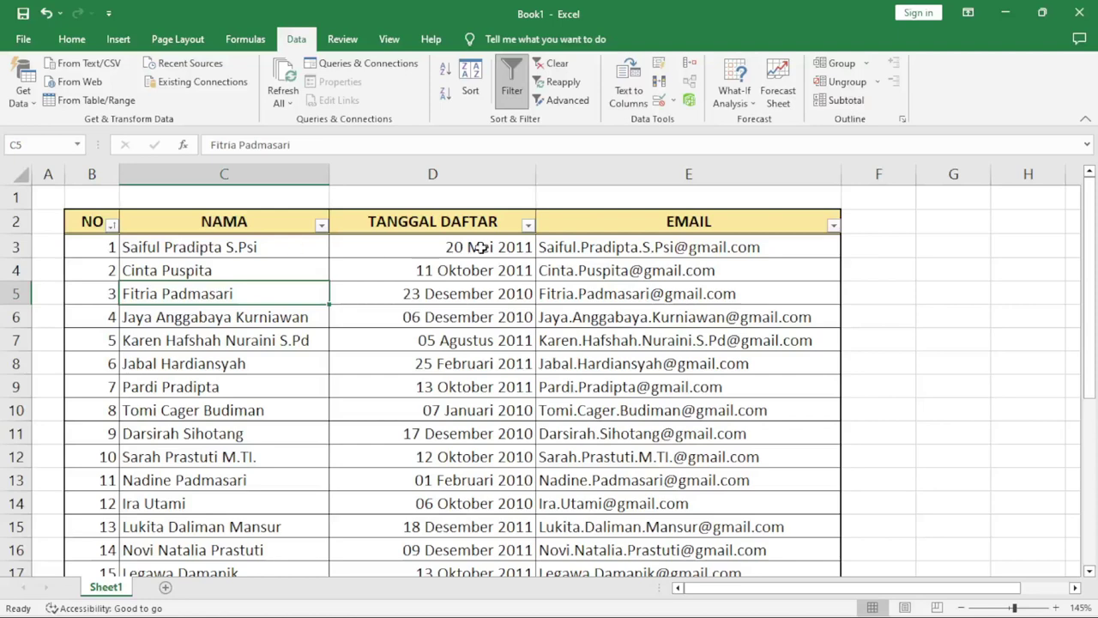
pyautogui.click(298, 256)
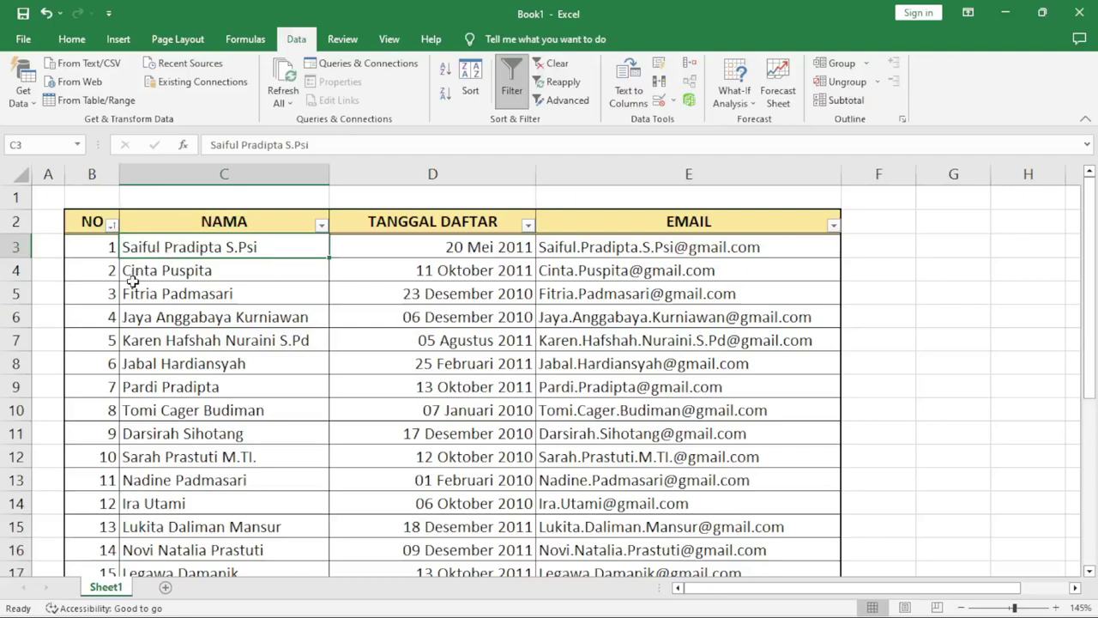
# Select record B4:E4 and several date ranges in the TANGGAL DAFTAR column
pyautogui.moveTo(108, 273); pyautogui.dragTo(657, 274)
pyautogui.click(614, 364)
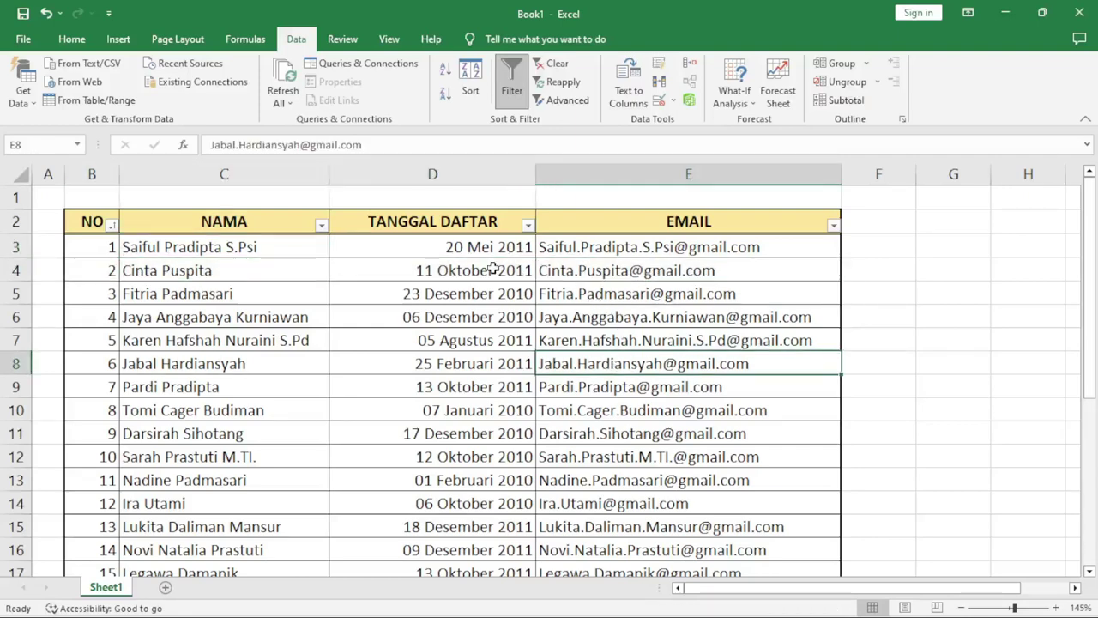
pyautogui.moveTo(496, 247); pyautogui.dragTo(497, 363)
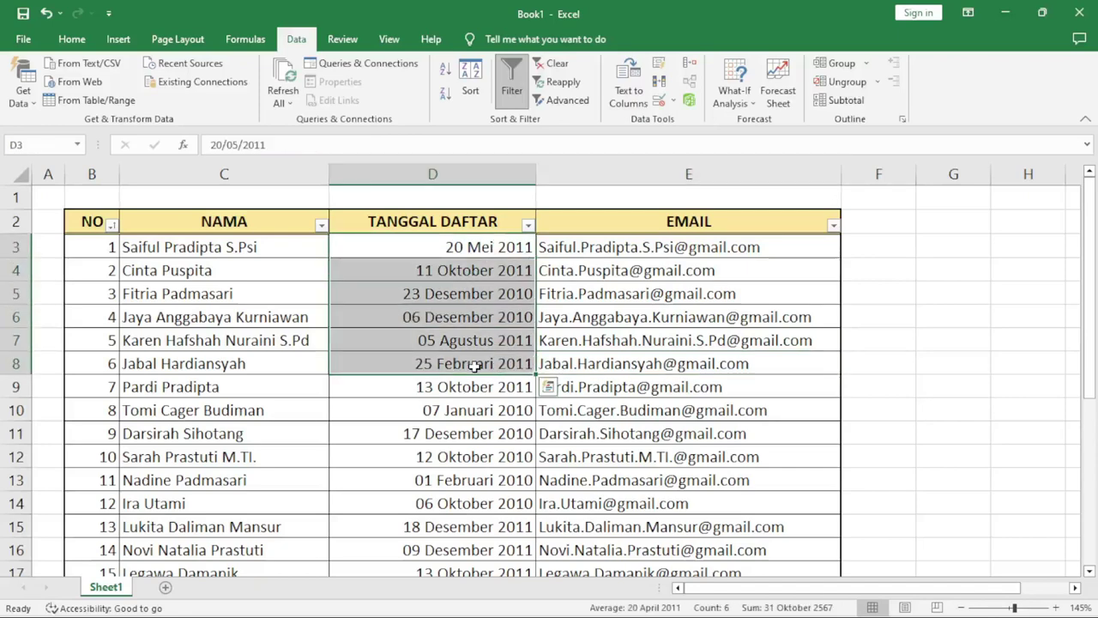
pyautogui.click(497, 363)
pyautogui.click(459, 452)
pyautogui.click(461, 267)
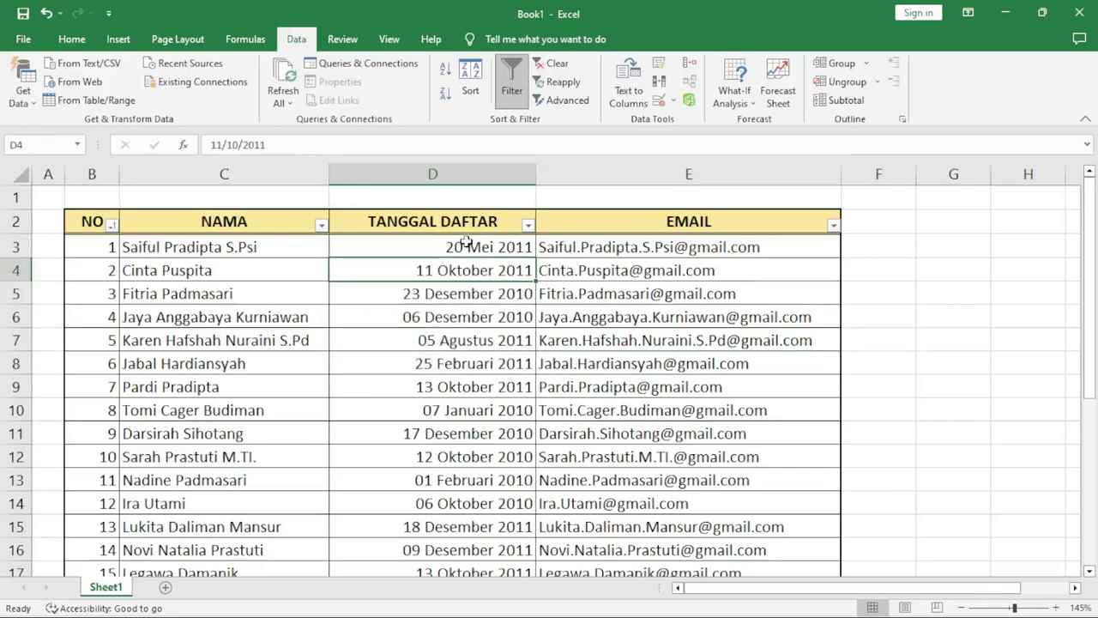
pyautogui.moveTo(466, 244); pyautogui.dragTo(476, 341)
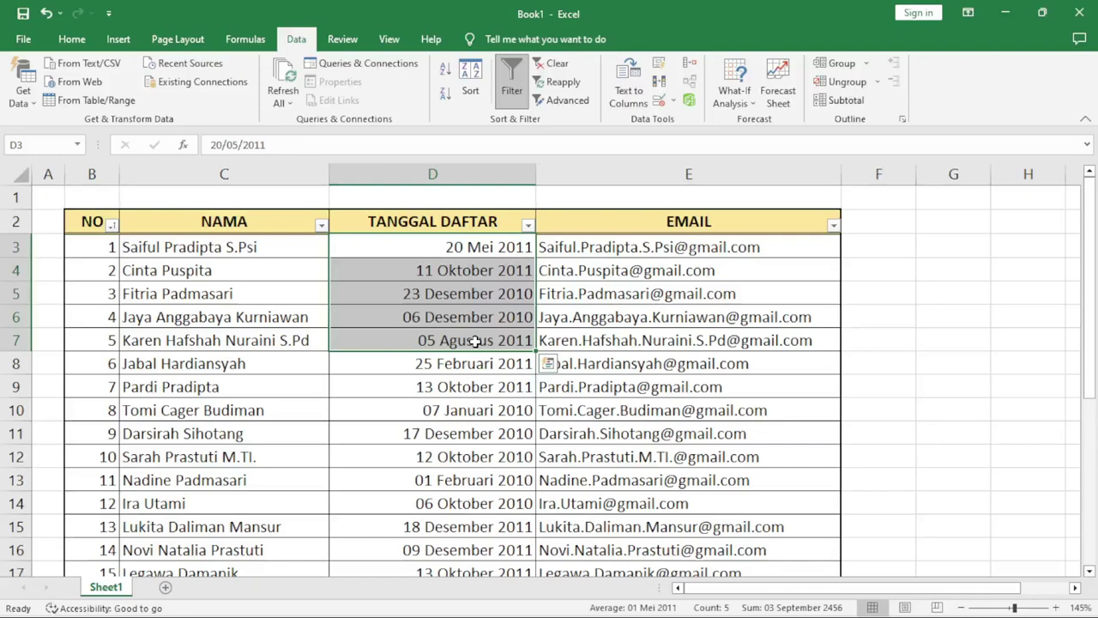
# Confirm the D3:D9 dates use Date format, then open the TANGGAL DAFTAR sort list
pyautogui.click(71, 39)
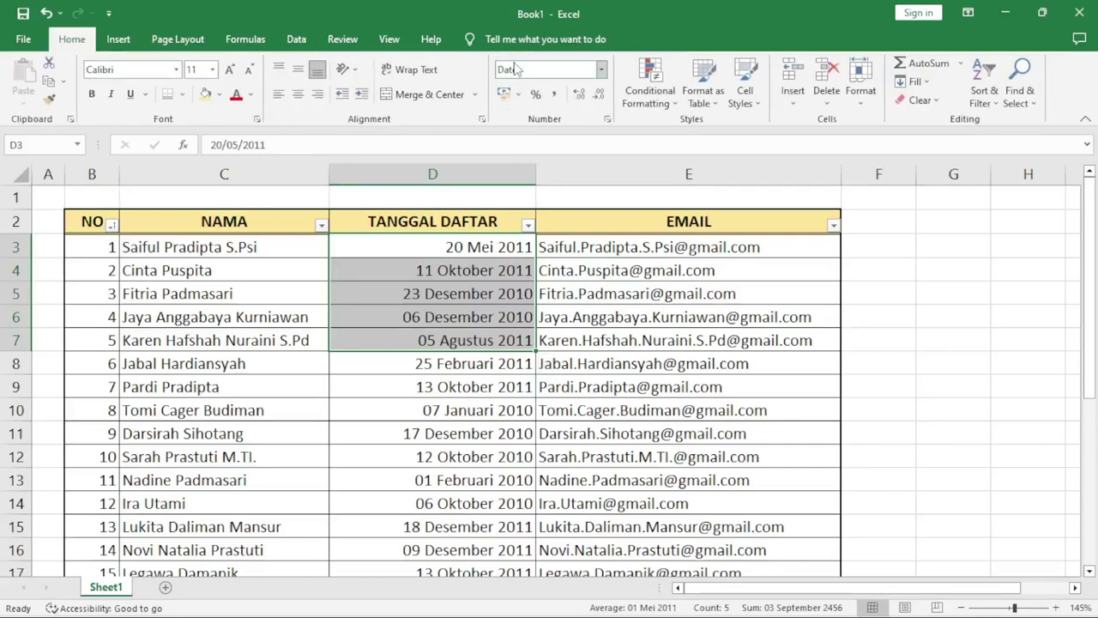
pyautogui.click(503, 317)
pyautogui.click(506, 387)
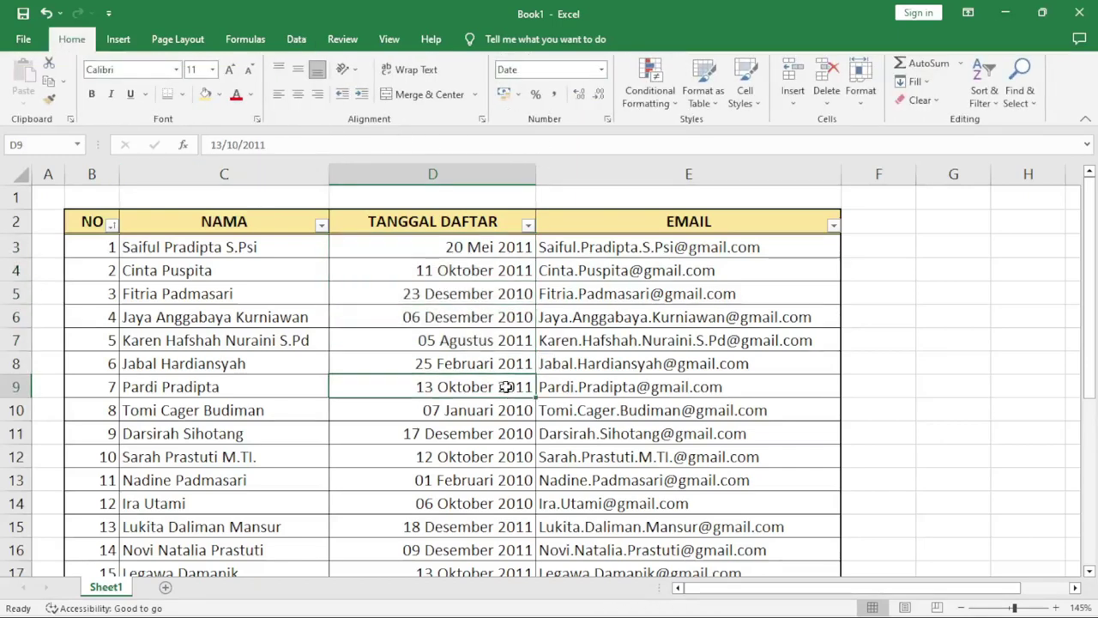
pyautogui.moveTo(515, 387); pyautogui.dragTo(480, 247)
pyautogui.click(652, 338)
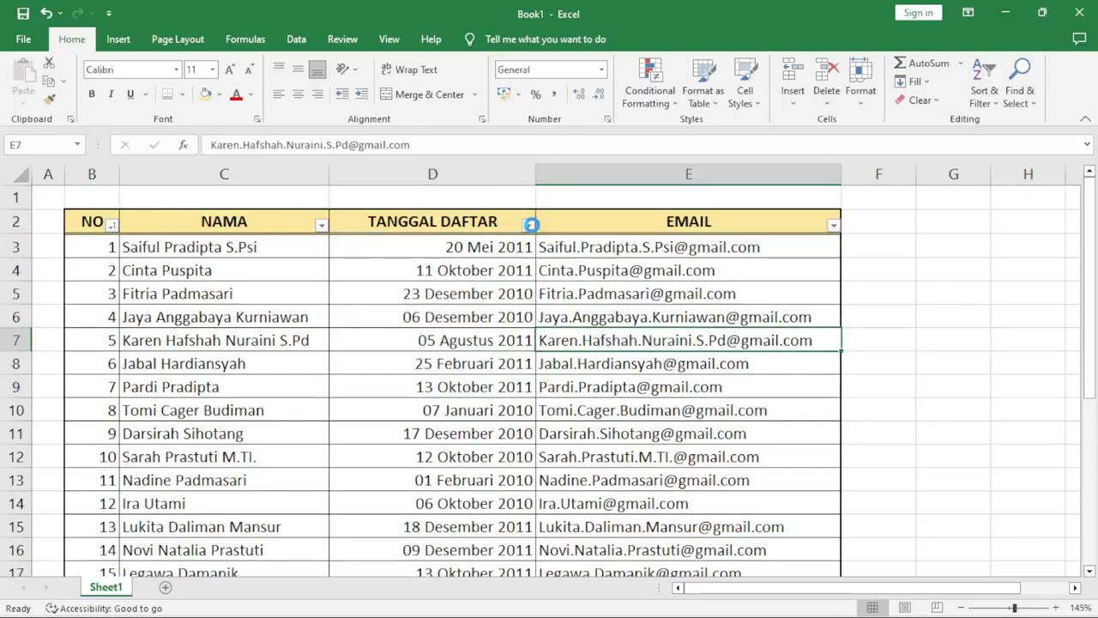
pyautogui.click(527, 224)
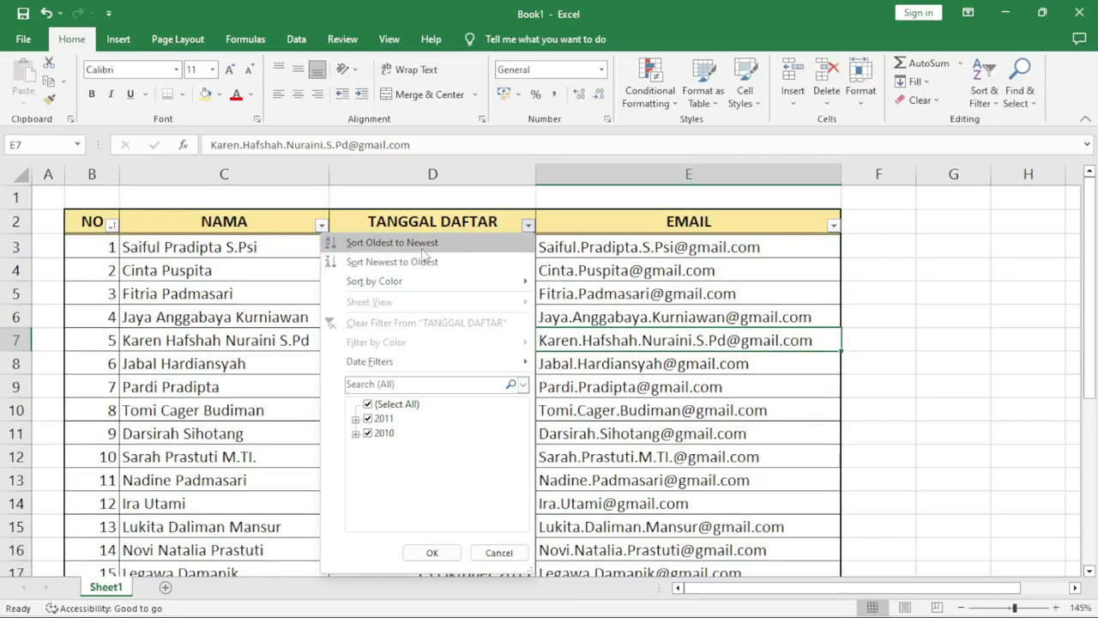
# Sort the rows by TANGGAL DAFTAR from oldest to newest
pyautogui.click(422, 252)
pyautogui.click(455, 254)
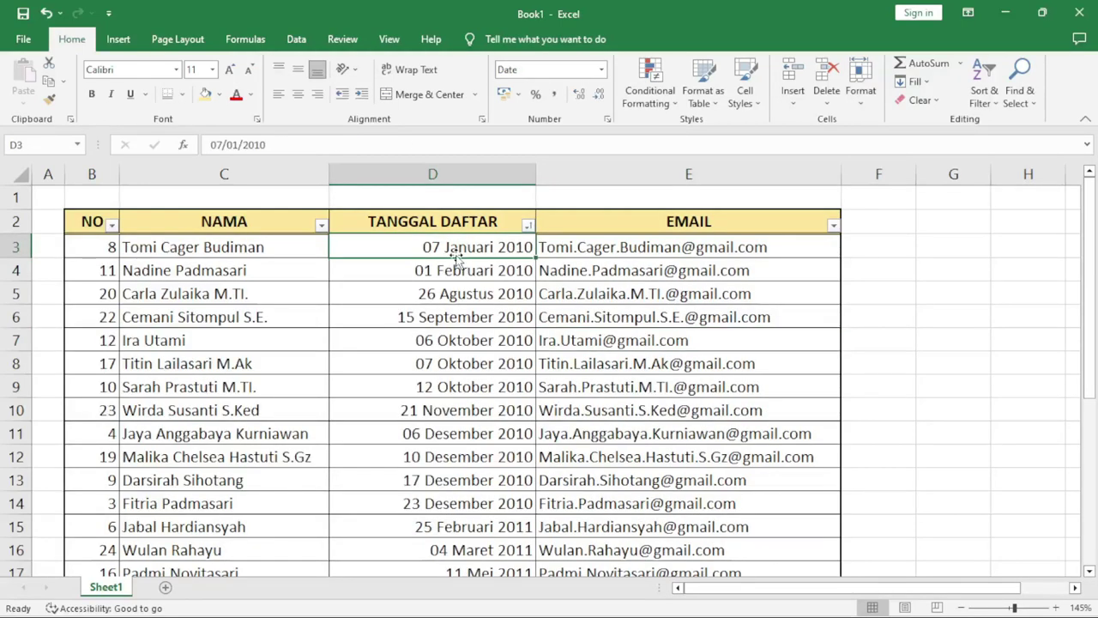
pyautogui.click(375, 270)
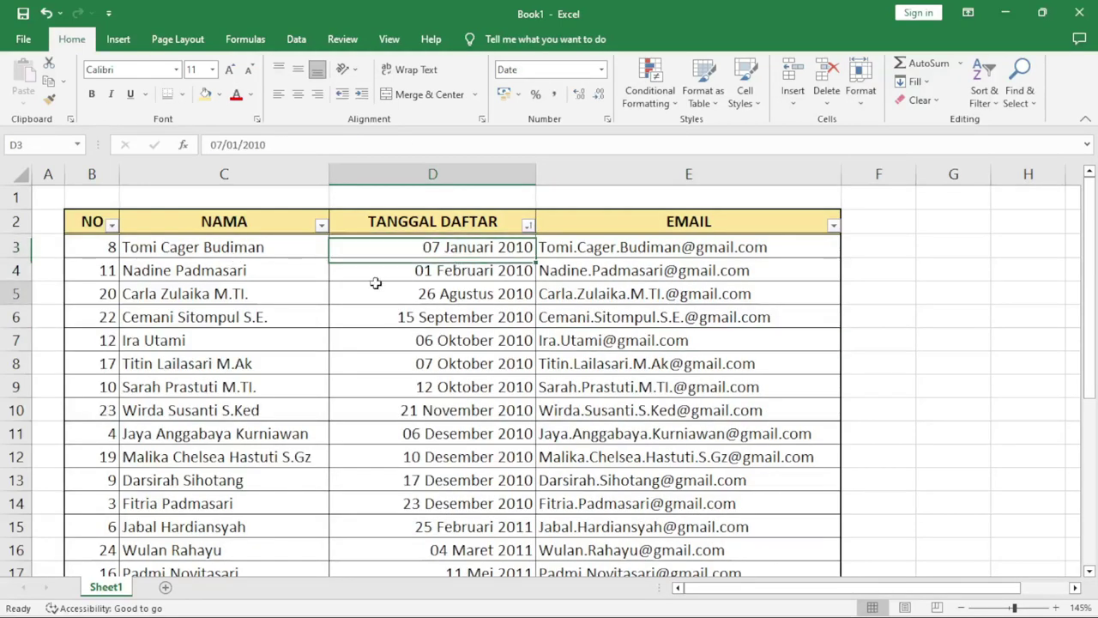
pyautogui.click(375, 287)
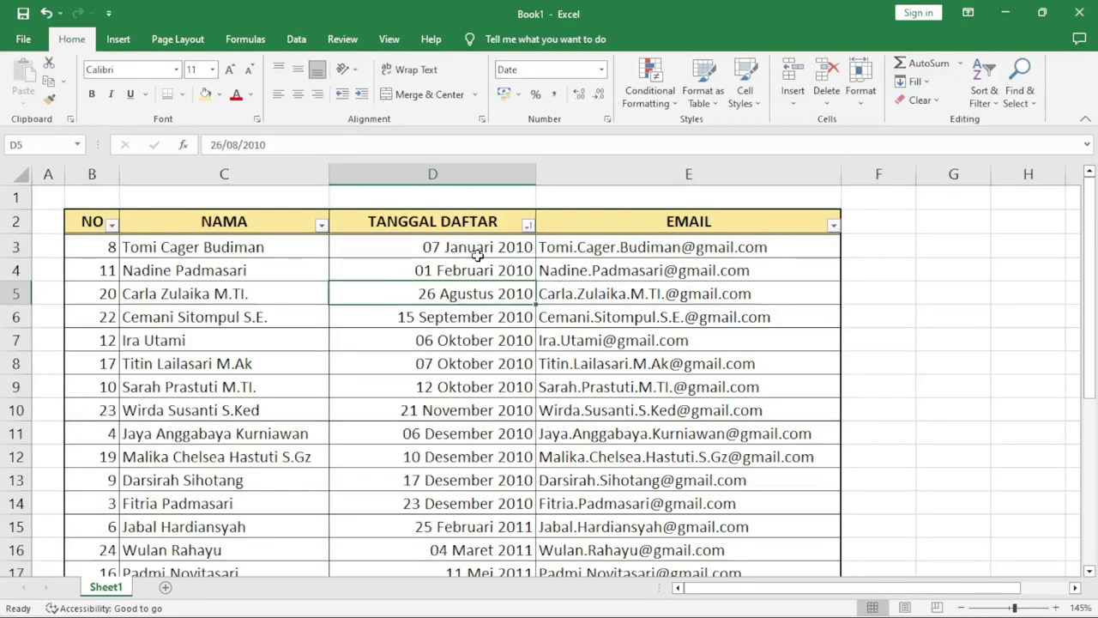
pyautogui.scroll(-2, 491, 250)
pyautogui.scroll(2, 490, 247)
# Verify dates run from 07 Januari 2010 in D3 to 18 Desember 2011 in D27
pyautogui.click(457, 248)
pyautogui.scroll(-4, 459, 258)
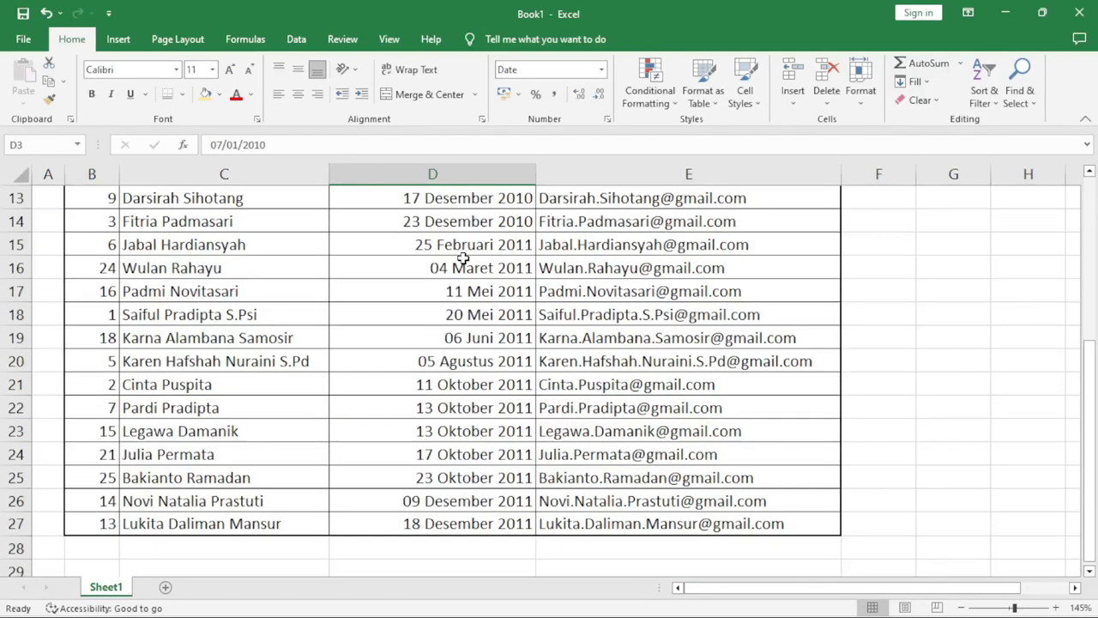
pyautogui.click(428, 518)
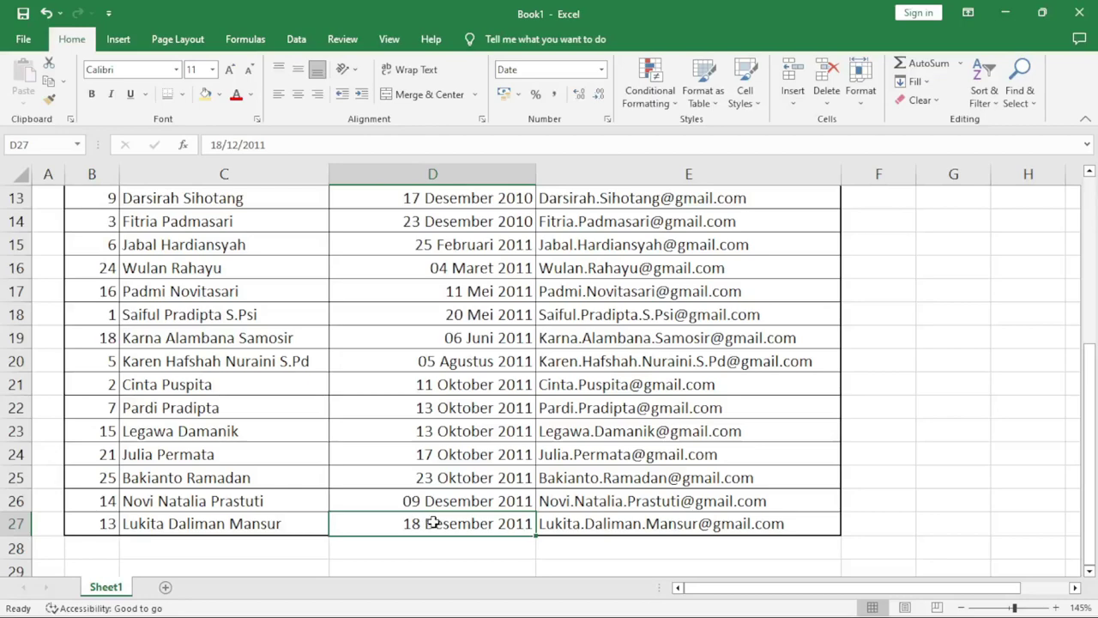
pyautogui.scroll(4, 434, 517)
pyautogui.scroll(-4, 491, 335)
pyautogui.scroll(4, 498, 343)
pyautogui.click(584, 360)
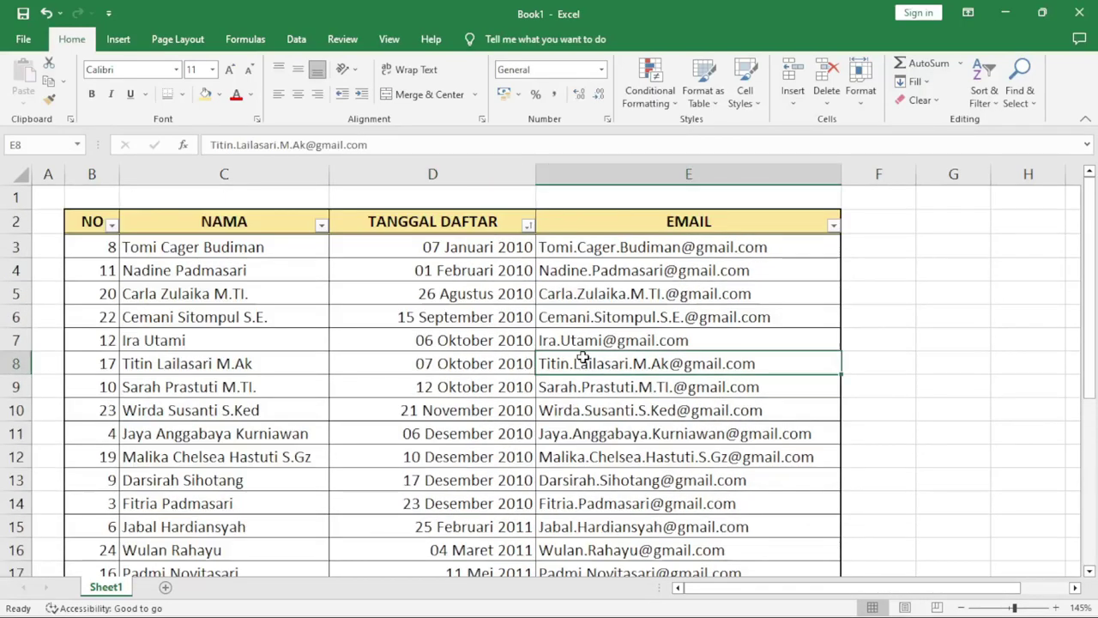
# Re-sort the table A to Z via the NAMA dropdown and spot-check dates and emails
pyautogui.click(319, 224)
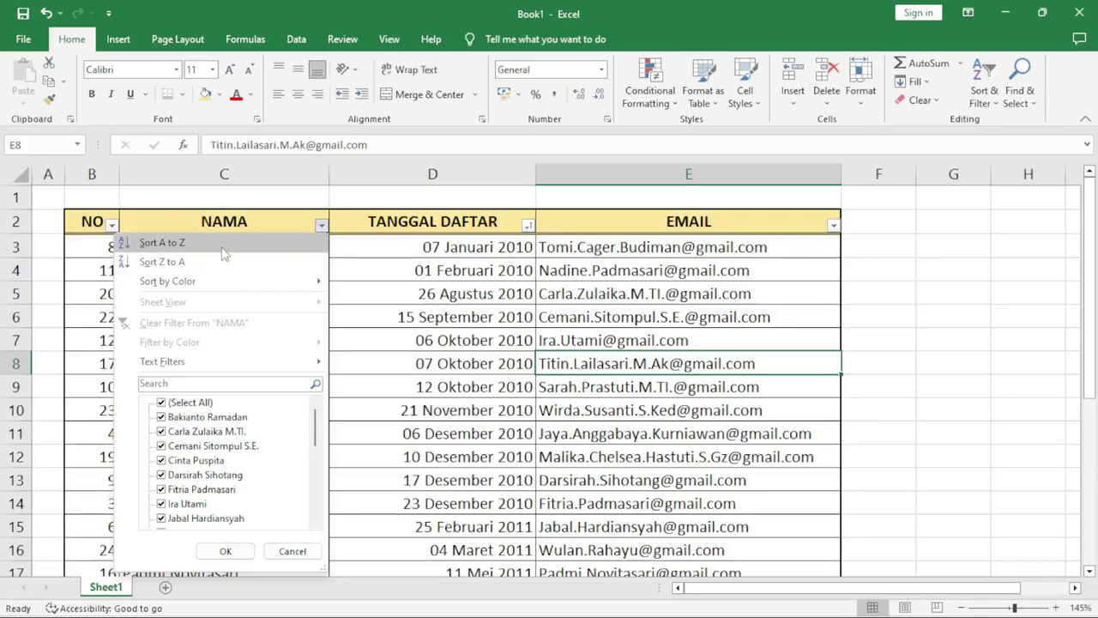
pyautogui.click(227, 244)
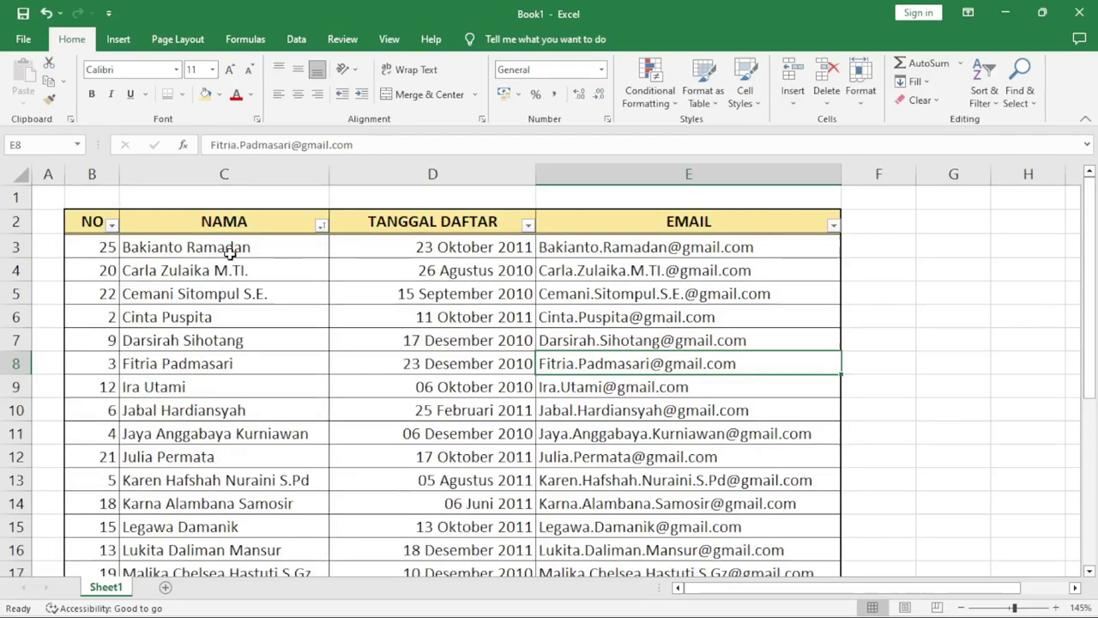
pyautogui.click(448, 314)
pyautogui.click(751, 347)
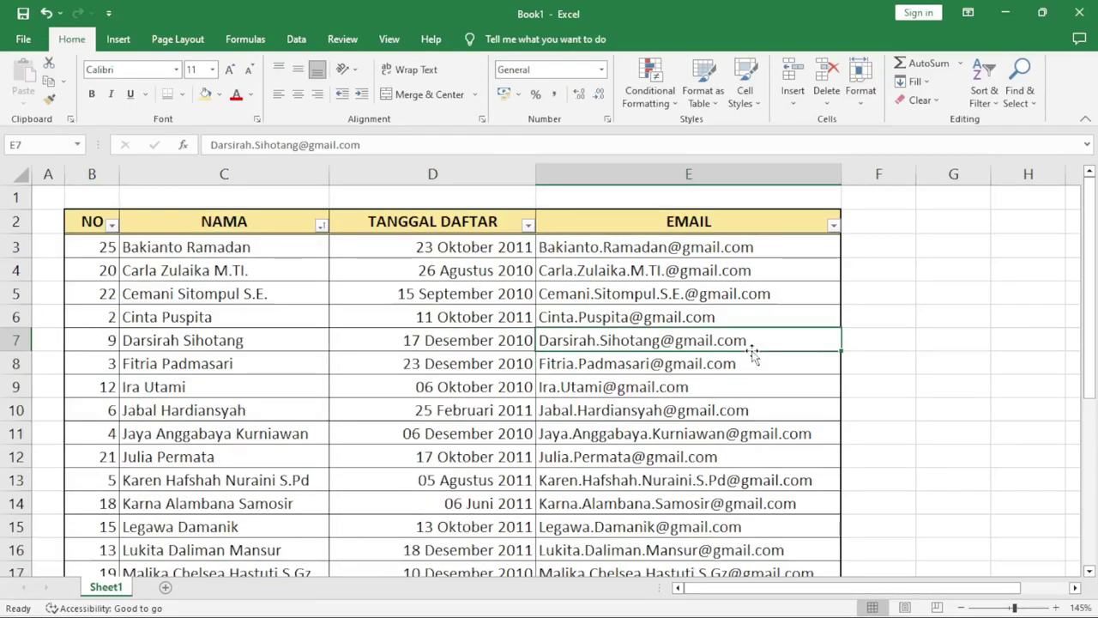
pyautogui.click(834, 297)
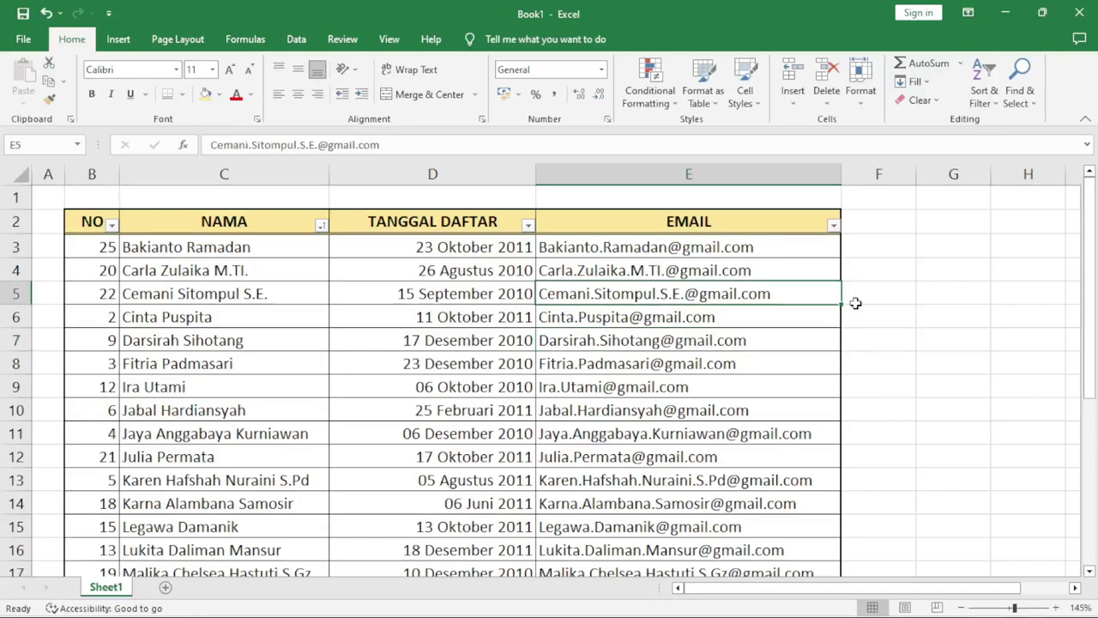